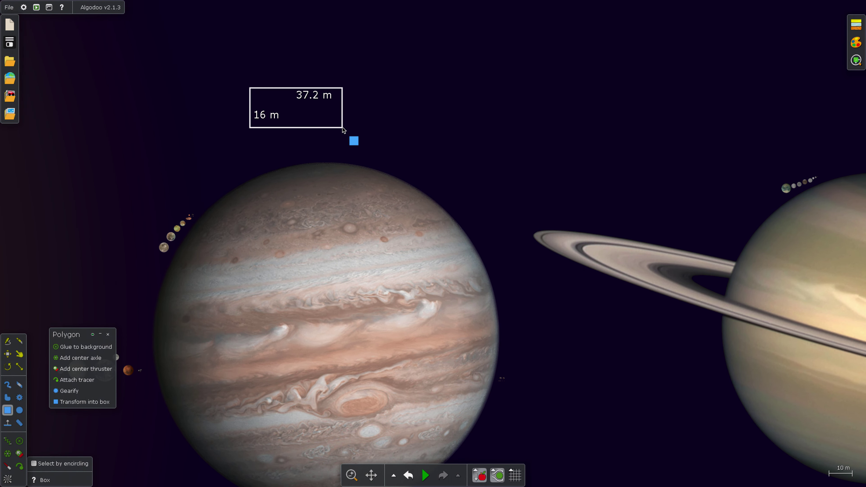
- Add a credit line thanking the idea's contributor as the new box's text
right_click(307, 120)
mouse_move(333, 241)
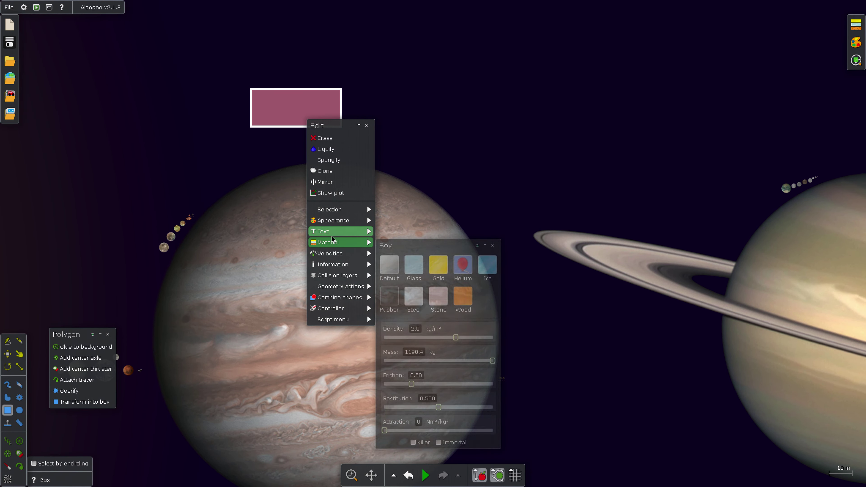
left_click(408, 317)
type("F")
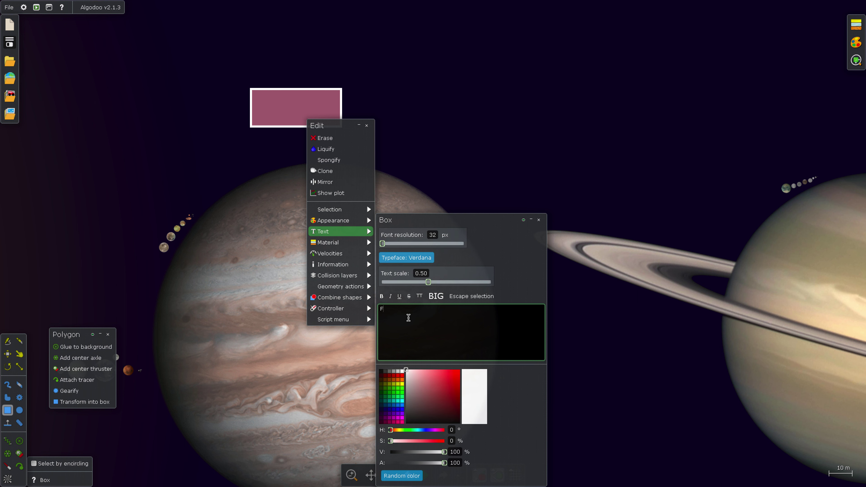
key("BackSpace")
type("than")
type("ks to fuyu")
type(" for the idea")
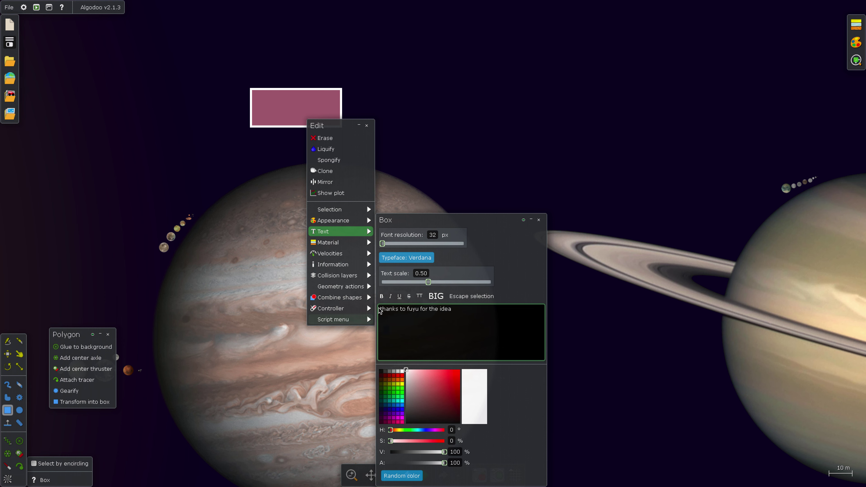
left_click(409, 324)
key("BackSpace")
- Capitalise the contributor's name and zoom in to check the credit text
type("F")
scroll(282, 134, "up", 15)
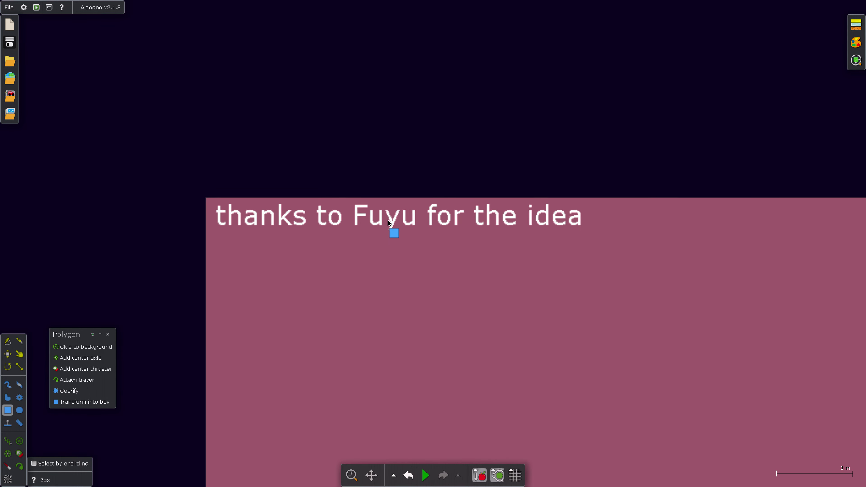
scroll(389, 222, "up", 5)
scroll(392, 228, "up", 8)
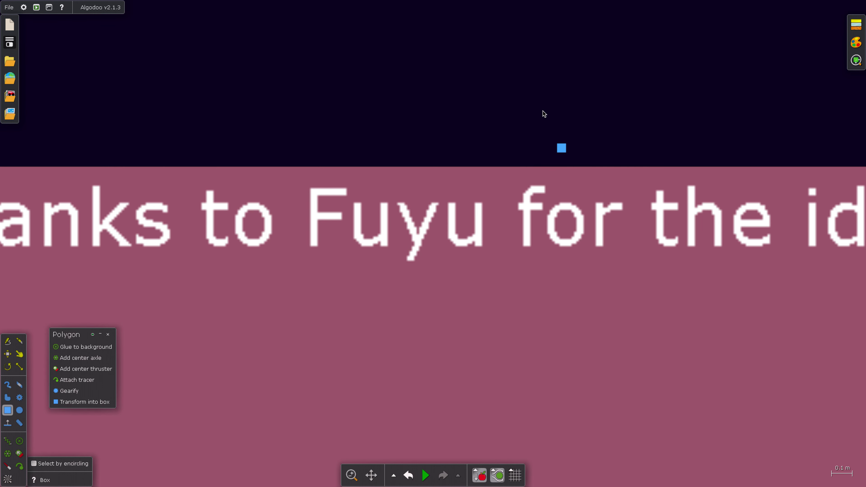
scroll(357, 149, "down", 3)
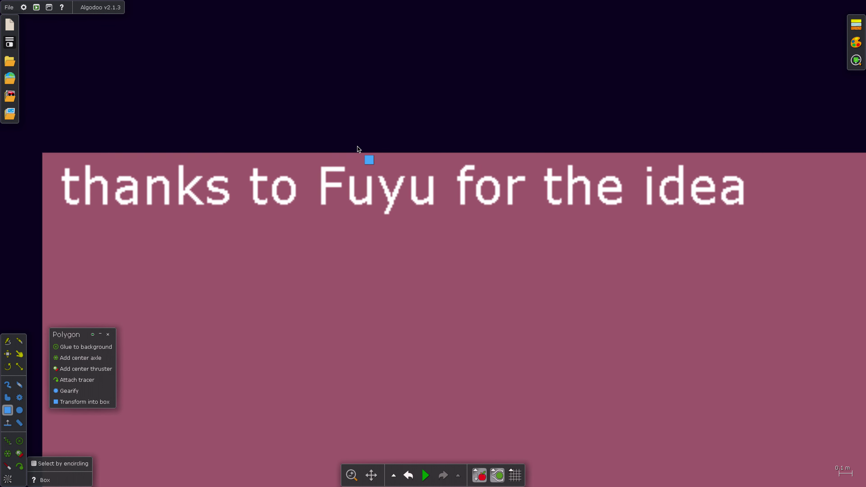
scroll(357, 146, "down", 20)
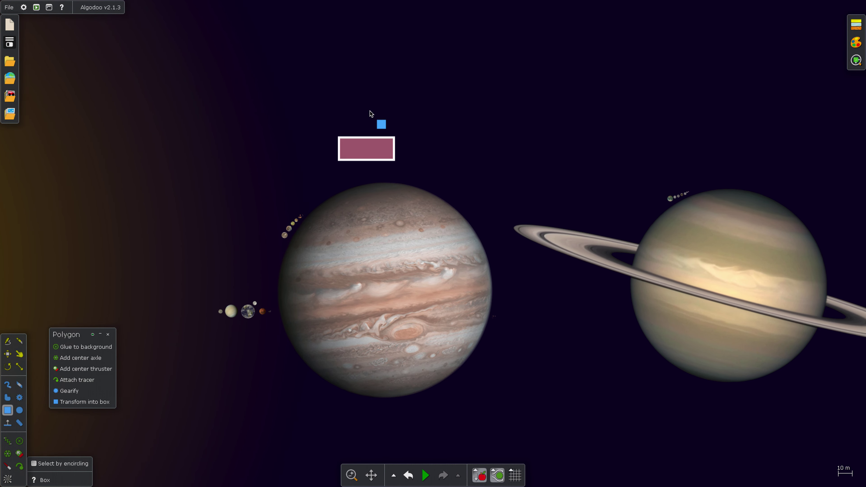
scroll(327, 144, "down", 3)
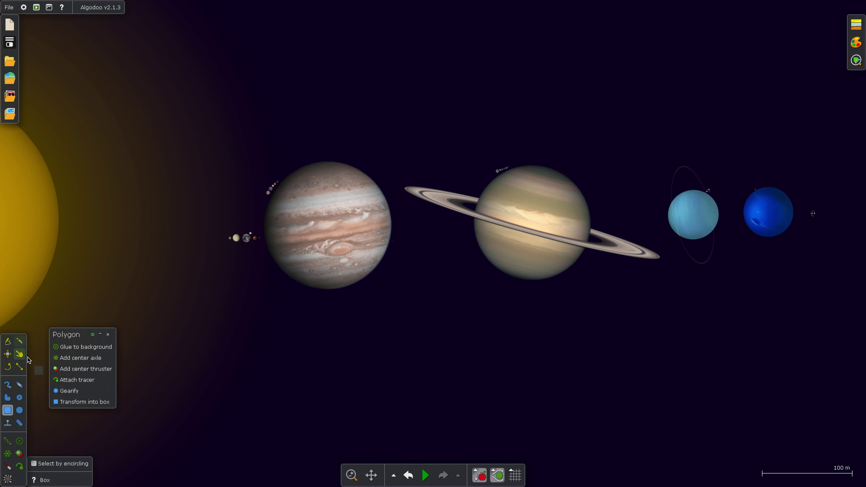
- Switch to the Drag tool and start the solar-system simulation running
left_click(20, 354)
key("space")
scroll(207, 248, "up", 5)
scroll(394, 253, "up", 5)
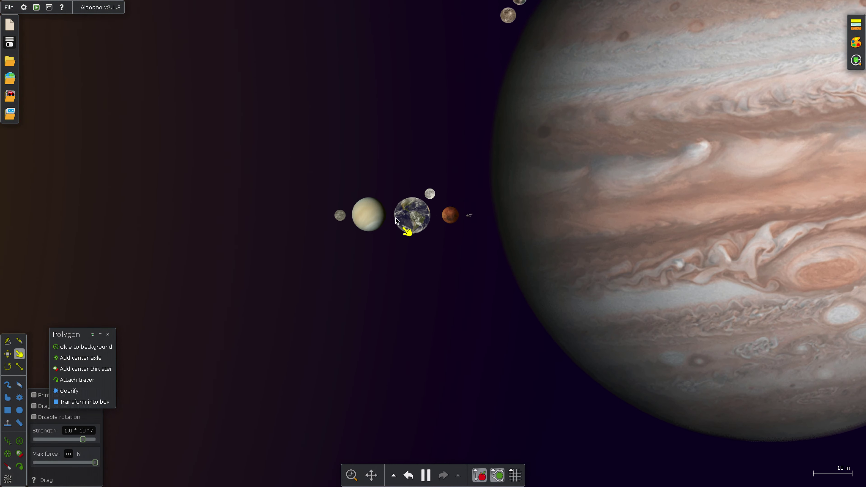
scroll(395, 220, "up", 2)
scroll(358, 293, "down", 2)
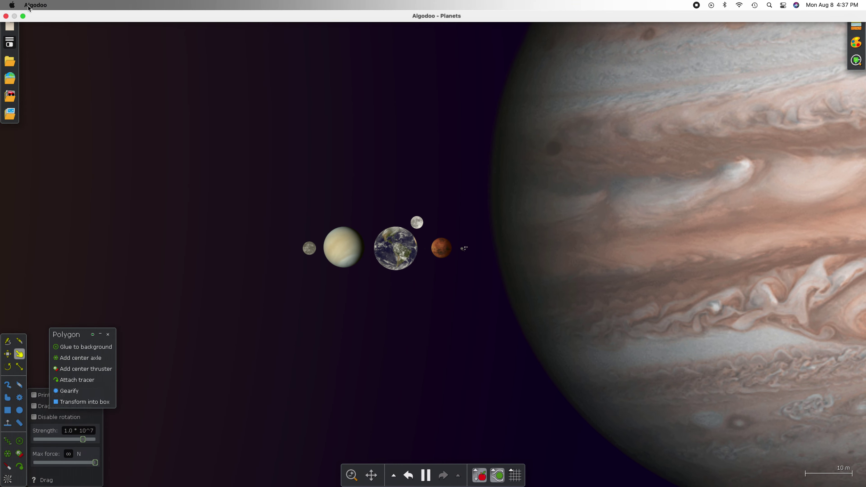
- Exit Algodoo full screen, close the QuickTime player, and open the desktop Roblox screenshot
left_click(23, 16)
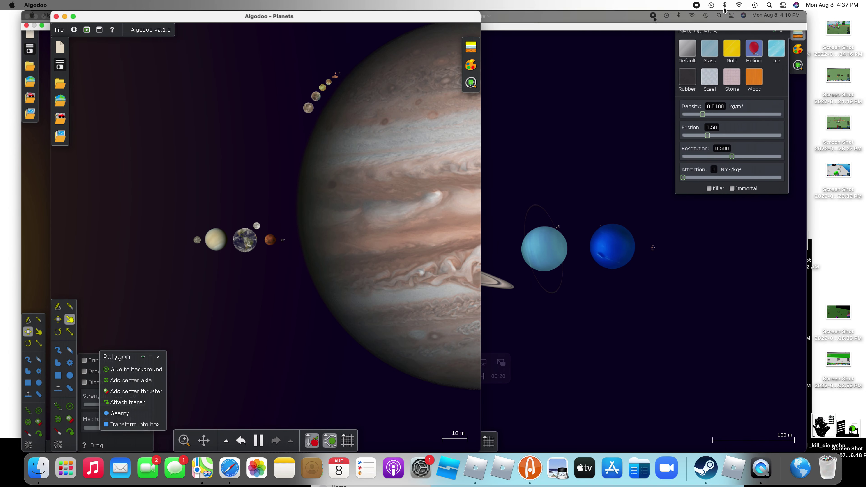
left_click_drag(614, 16, 819, 353)
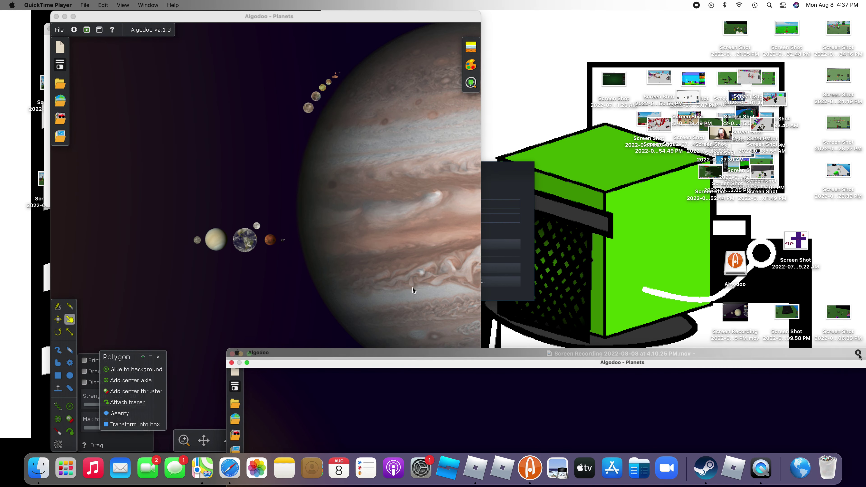
left_click(232, 355)
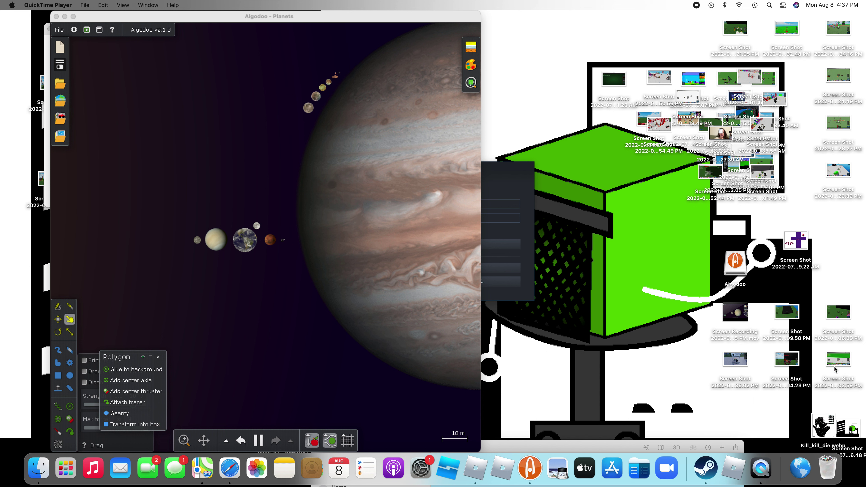
double_click(735, 355)
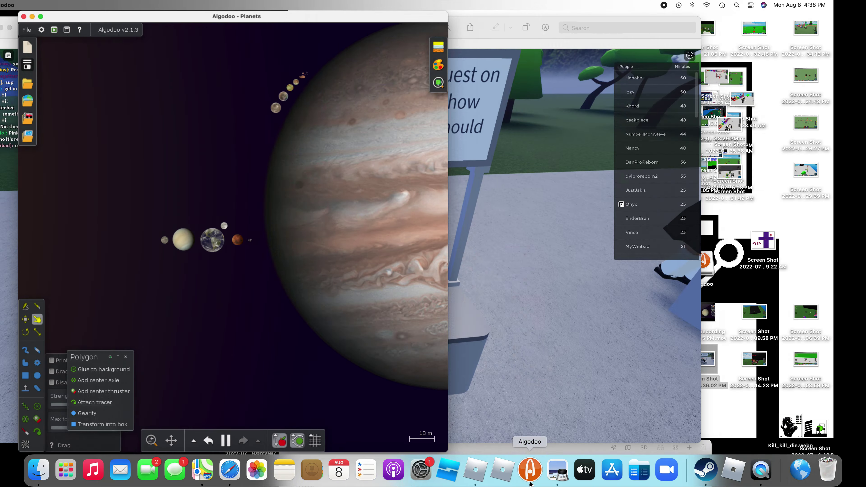
- Bring the Preview screenshot window forward and close it, returning to Algodoo
left_click(529, 26)
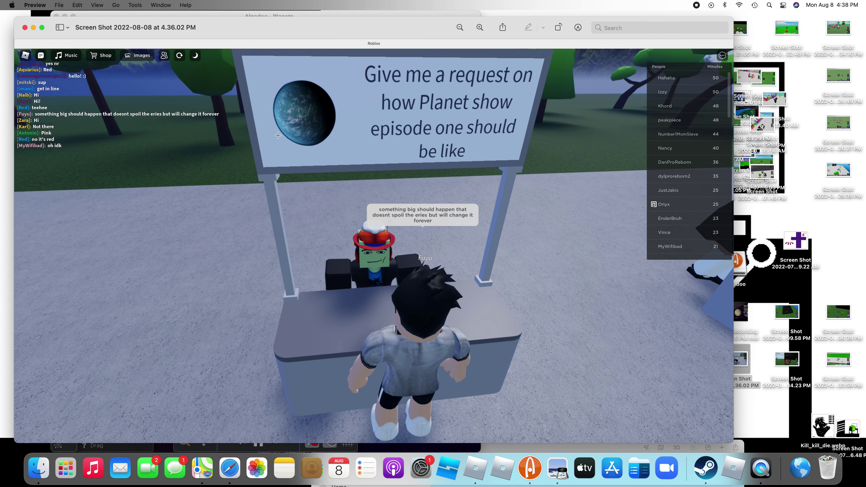
key("super+Tab")
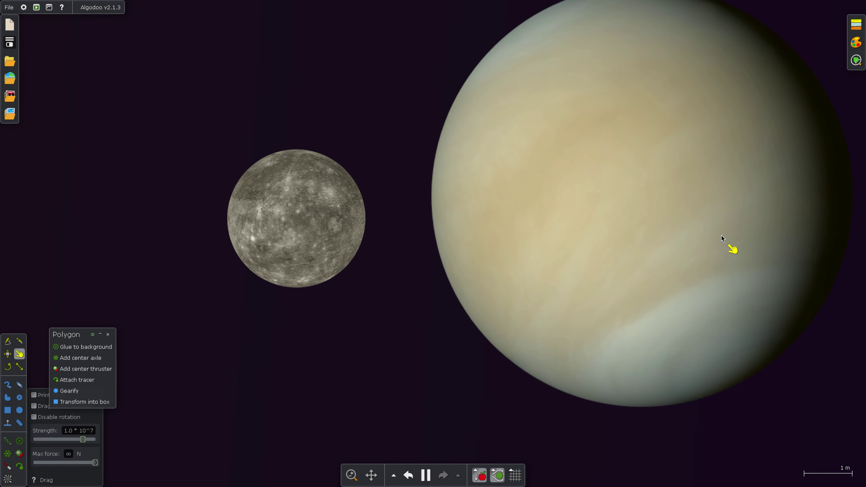
- Zoom in and pull Mercury leftward toward the Sun
scroll(721, 236, "down", 15)
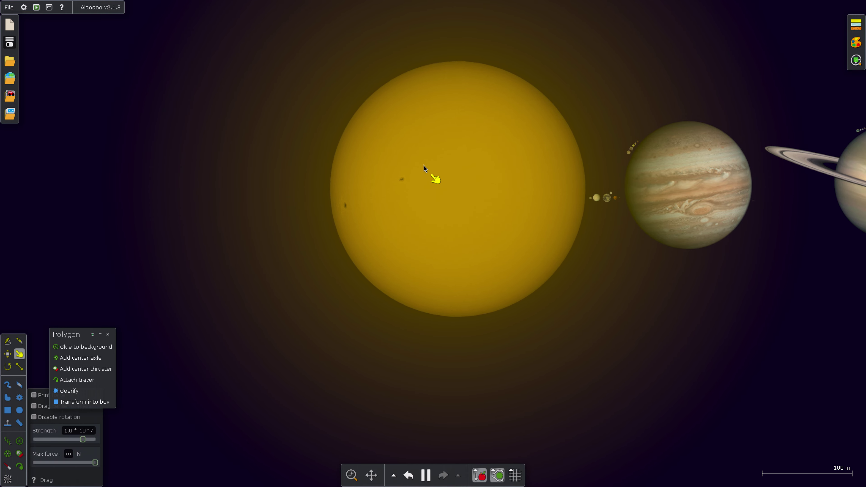
scroll(608, 174, "up", 10)
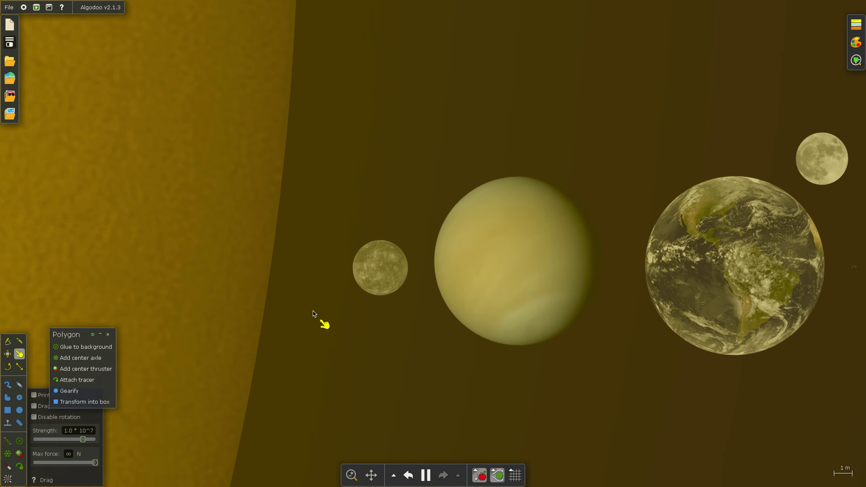
scroll(358, 258, "up", 2)
scroll(510, 266, "down", 3)
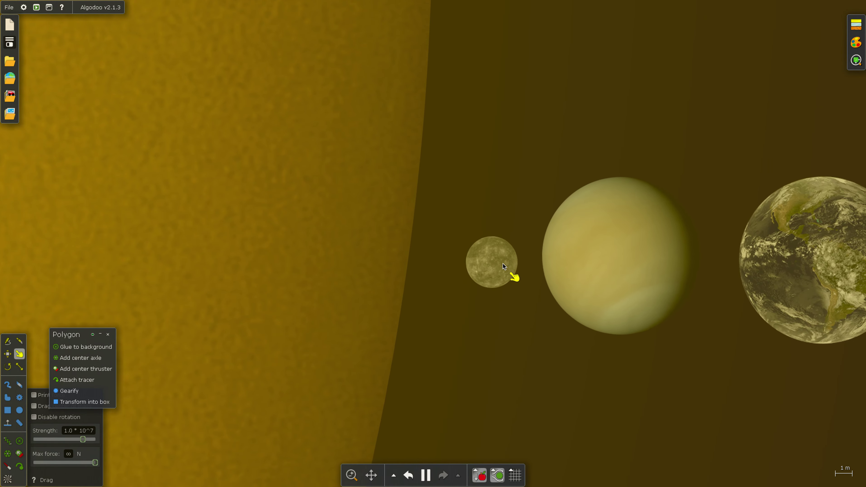
mouse_move(502, 264)
left_mouse_down()
mouse_move(319, 244)
mouse_move(364, 253)
left_mouse_up()
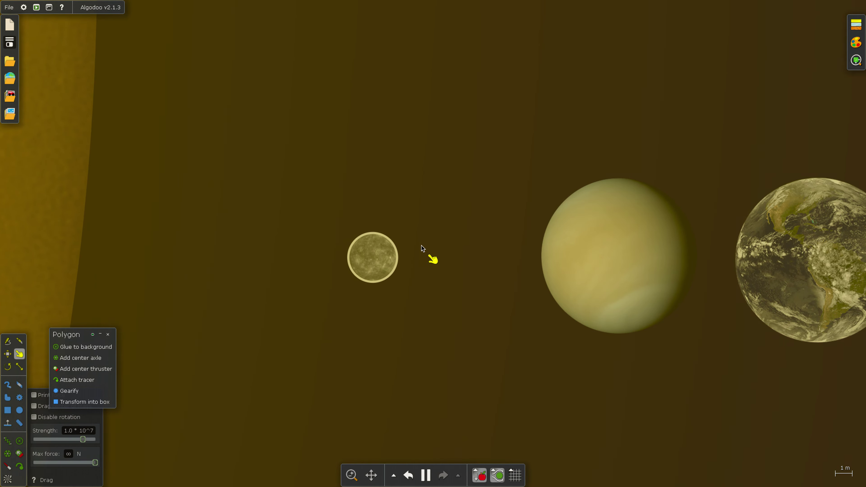
- Zoom out and drag the Sun far to the left of the planets
scroll(423, 246, "down", 10)
left_click_drag(444, 268, 205, 266)
scroll(442, 268, "up", 10)
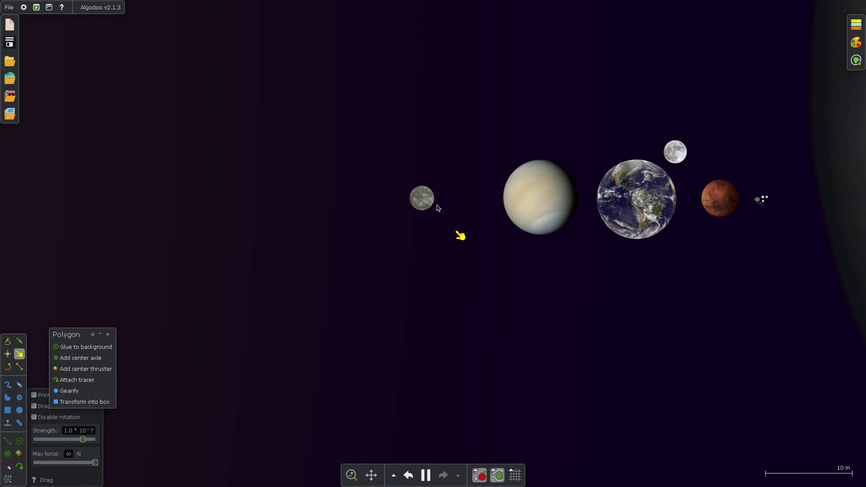
scroll(177, 291, "down", 4)
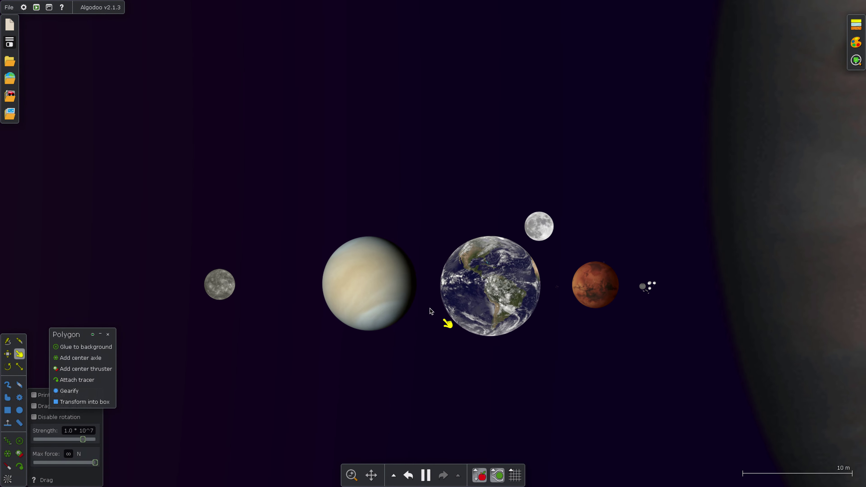
scroll(341, 273, "up", 4)
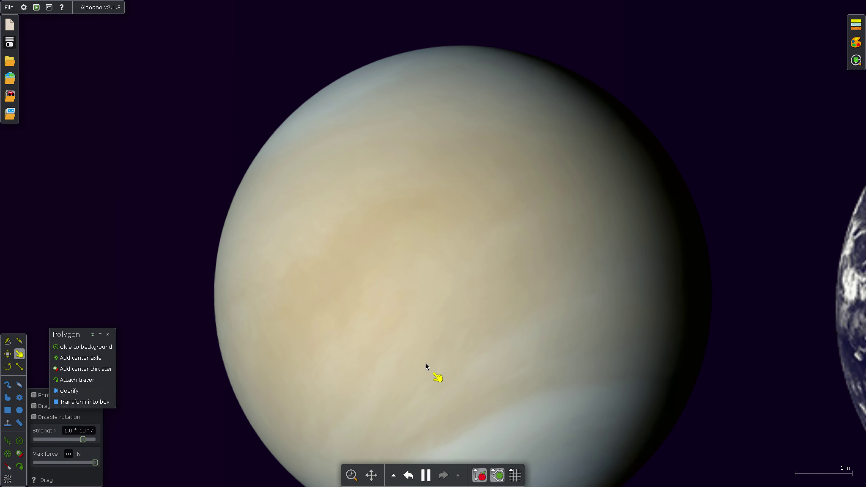
scroll(783, 205, "down", 4)
scroll(272, 262, "up", 3)
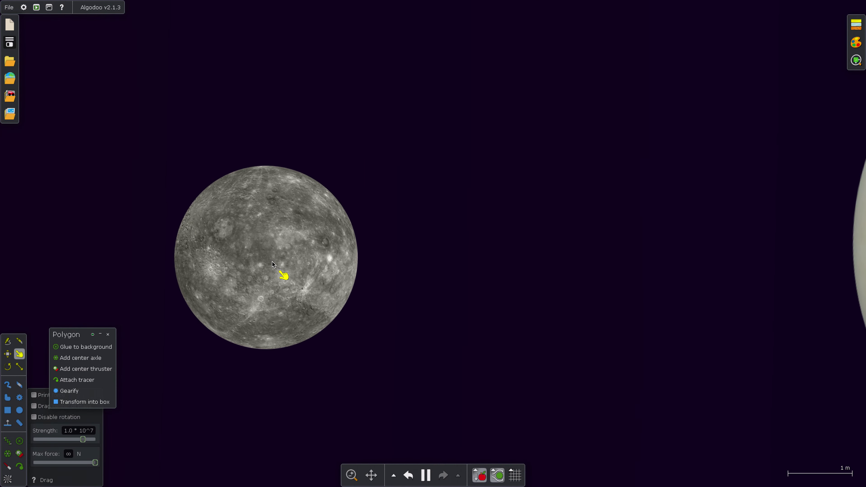
scroll(573, 282, "down", 4)
scroll(375, 293, "down", 5)
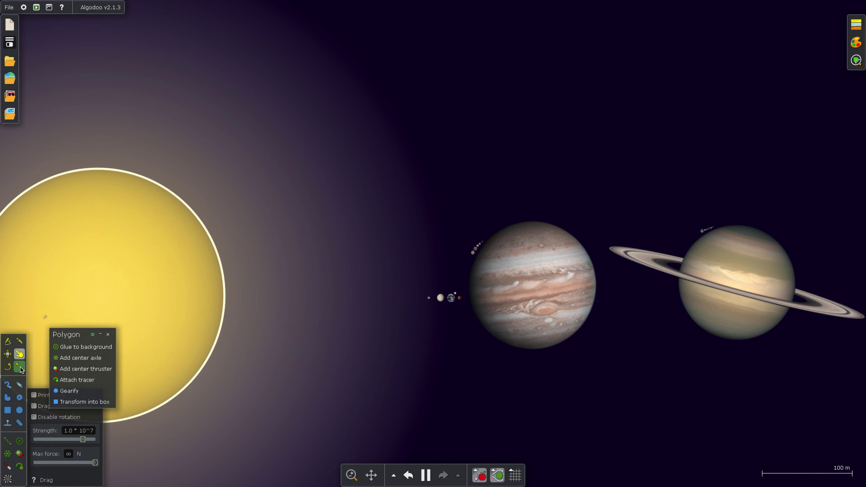
- With the Scale tool, enlarge the Sun slightly
left_click(20, 367)
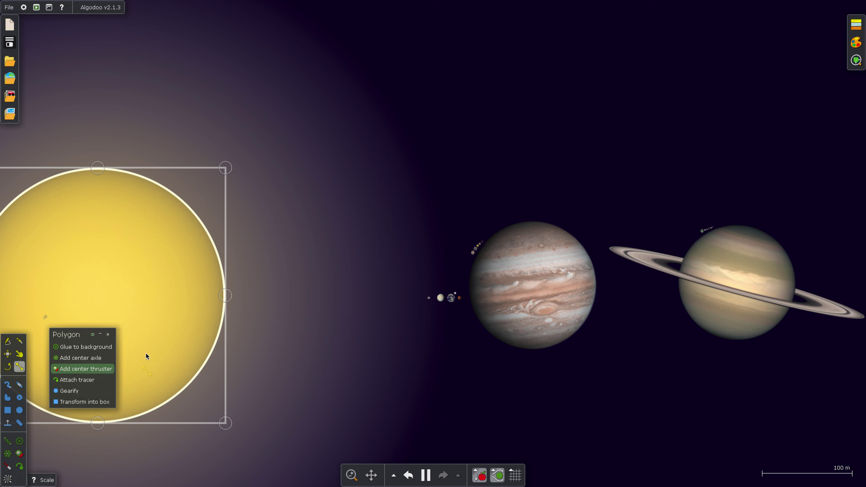
left_click_drag(219, 173, 262, 147)
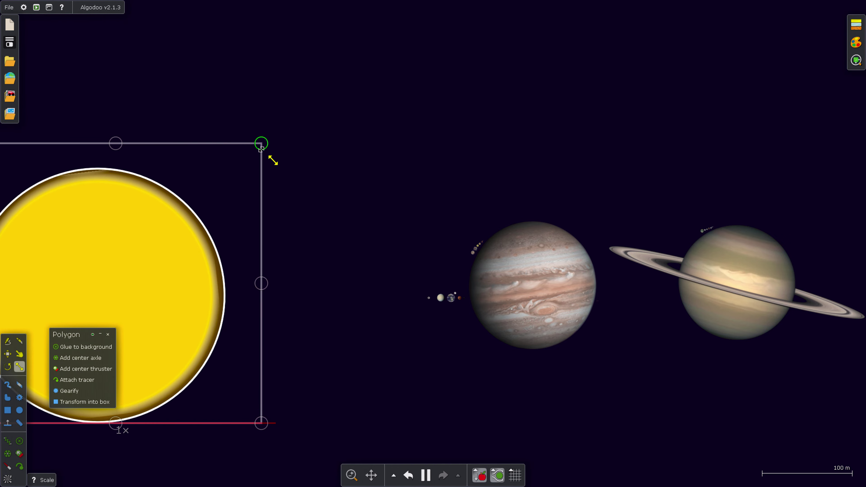
scroll(433, 300, "up", 10)
scroll(372, 357, "down", 8)
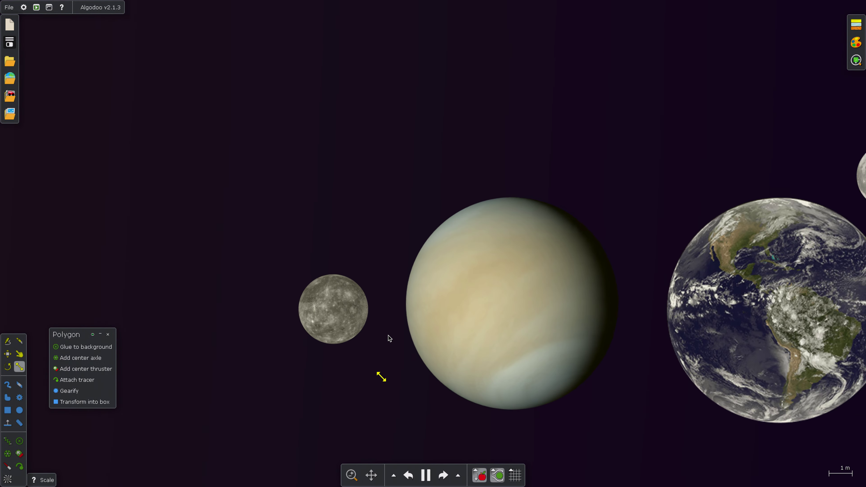
scroll(610, 269, "down", 5)
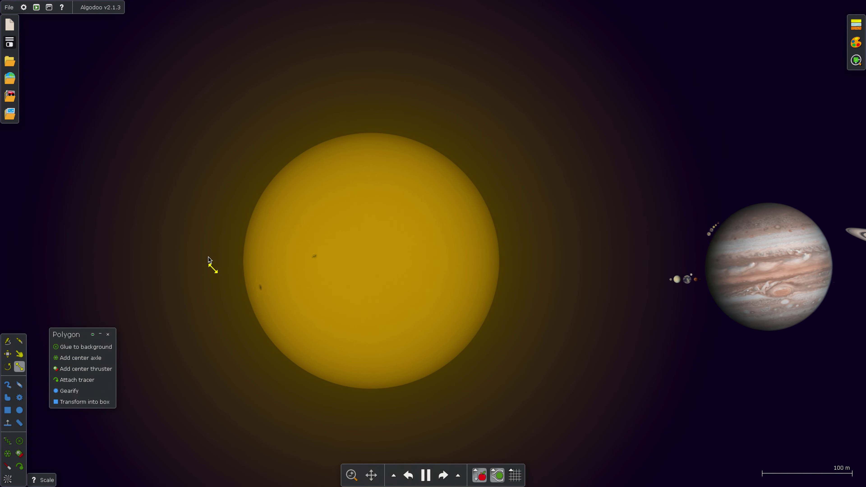
- Grow the Sun to about 1.66 times its size and reposition it
left_click(333, 274)
mouse_move(444, 140)
left_mouse_down()
mouse_move(589, 55)
mouse_move(700, 45)
left_mouse_up()
mouse_move(468, 178)
left_mouse_down()
mouse_move(386, 254)
mouse_move(300, 273)
left_mouse_up()
left_click_drag(272, 247, 373, 213)
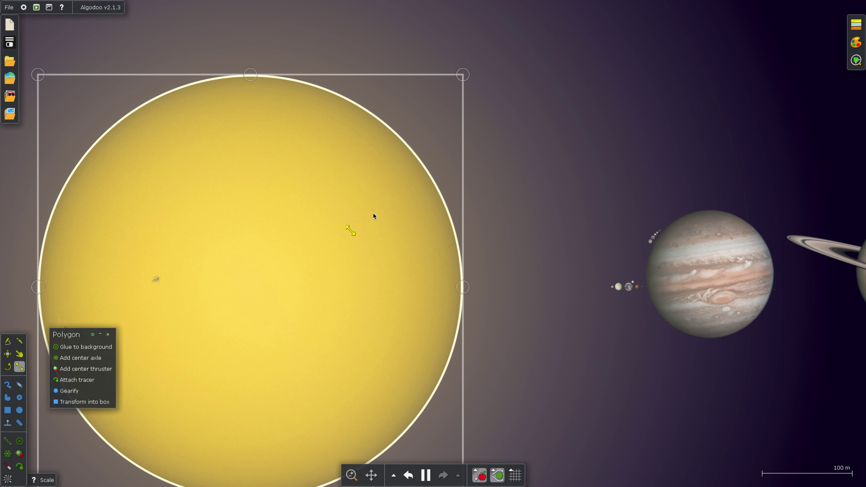
- Scale the Sun up enormously and recolour it from orange to red
left_click(856, 43)
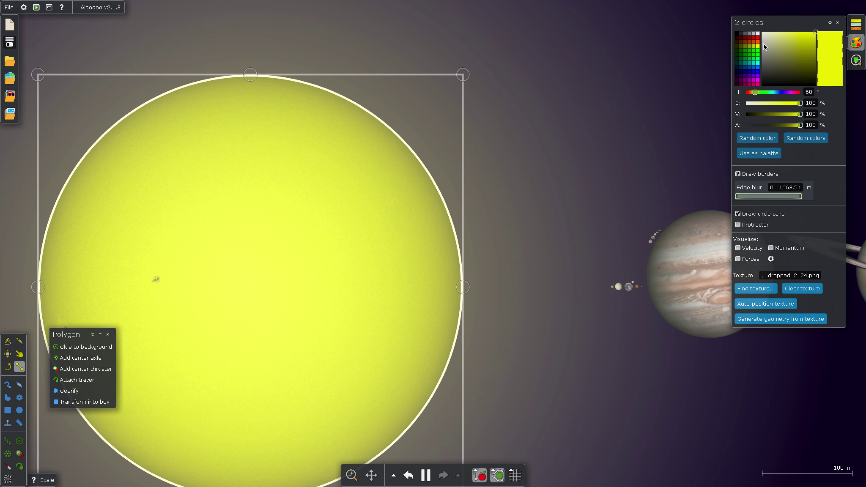
left_click(757, 41)
left_click_drag(453, 82, 594, 3)
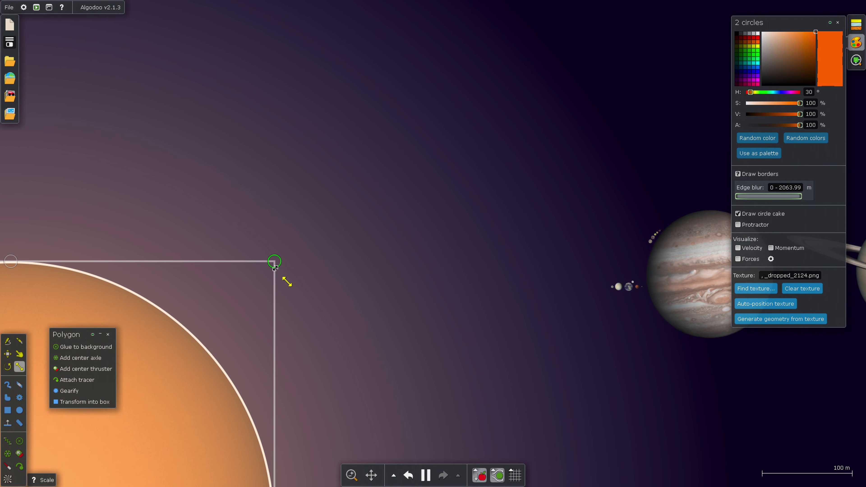
left_click_drag(274, 262, 618, 9)
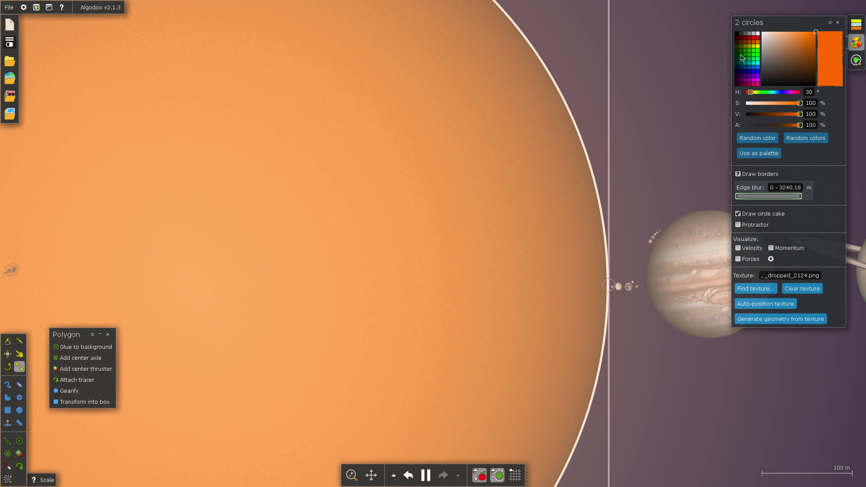
left_click(755, 40)
left_click(658, 432)
scroll(649, 305, "up", 15)
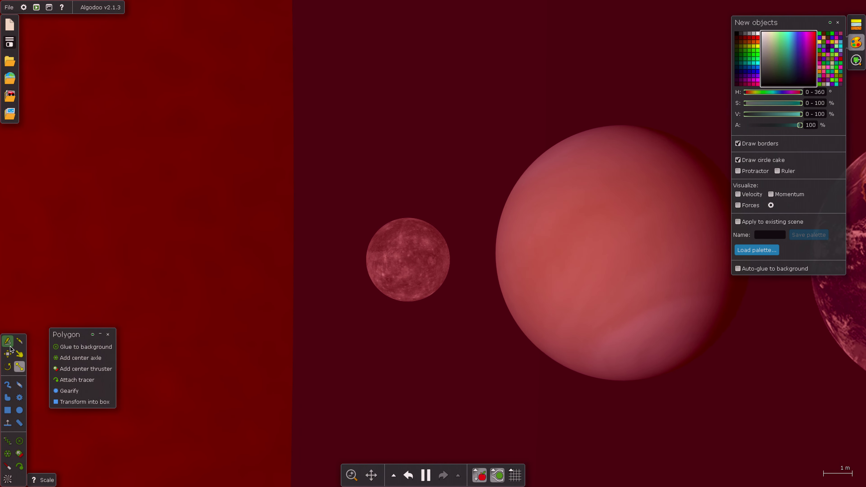
- With the Move tool, push the Moon, Venus and Mars into the red Sun and start the simulation
left_click(7, 354)
mouse_move(424, 272)
left_mouse_down()
mouse_move(152, 269)
mouse_move(106, 216)
mouse_move(321, 206)
left_mouse_up()
scroll(153, 269, "down", 8)
mouse_move(386, 272)
left_mouse_down()
mouse_move(304, 294)
mouse_move(488, 280)
mouse_move(548, 256)
left_mouse_up()
key("space")
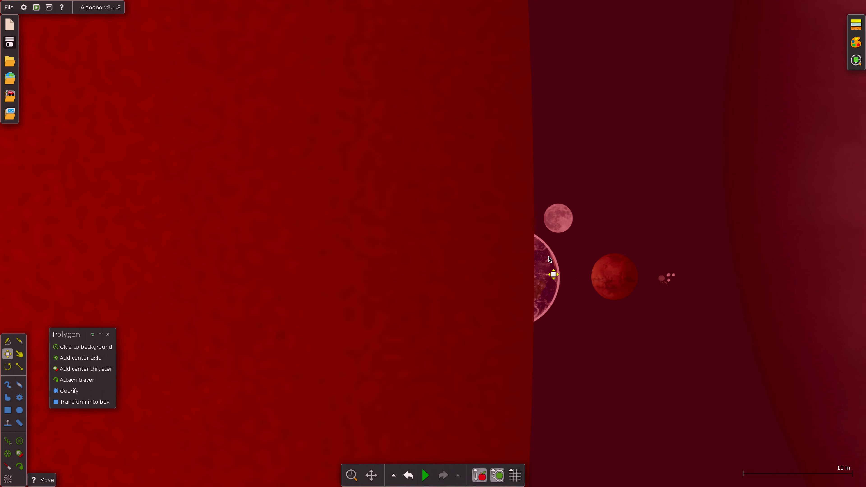
mouse_move(555, 221)
left_mouse_down()
mouse_move(471, 272)
mouse_move(587, 255)
mouse_move(591, 239)
left_mouse_up()
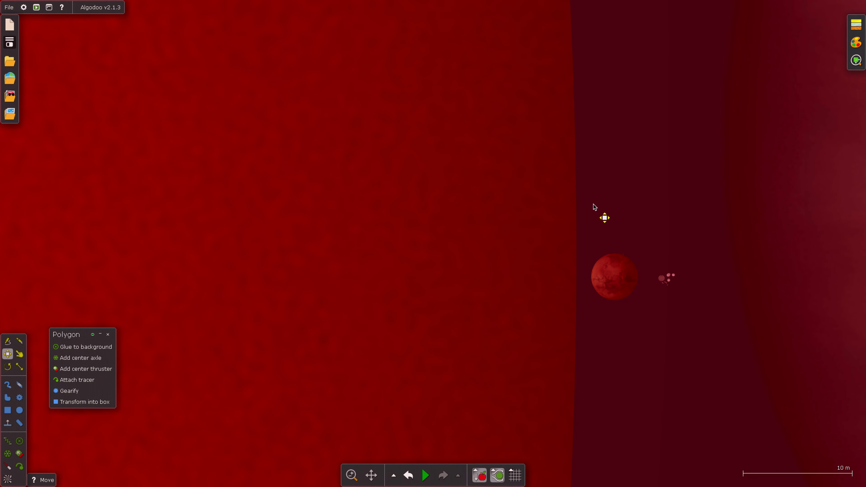
left_click_drag(593, 204, 545, 315)
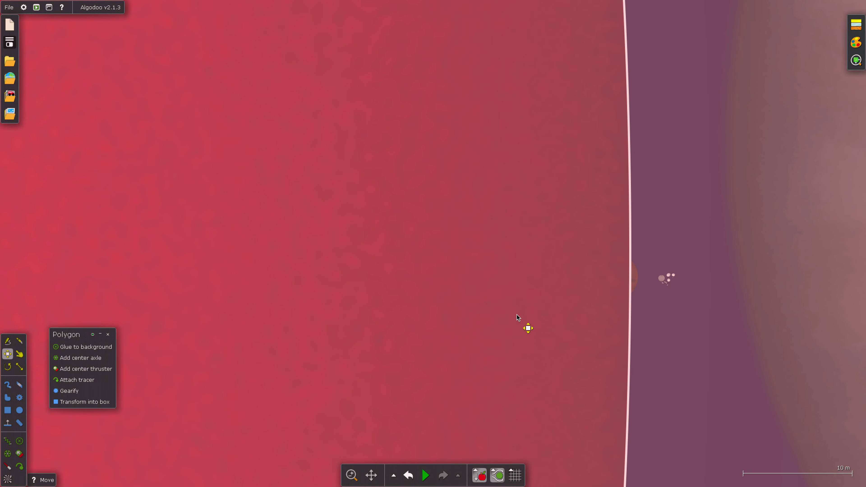
- Box-select the red Sun together with Jupiter
left_click_drag(643, 212, 541, 360)
scroll(356, 318, "down", 4)
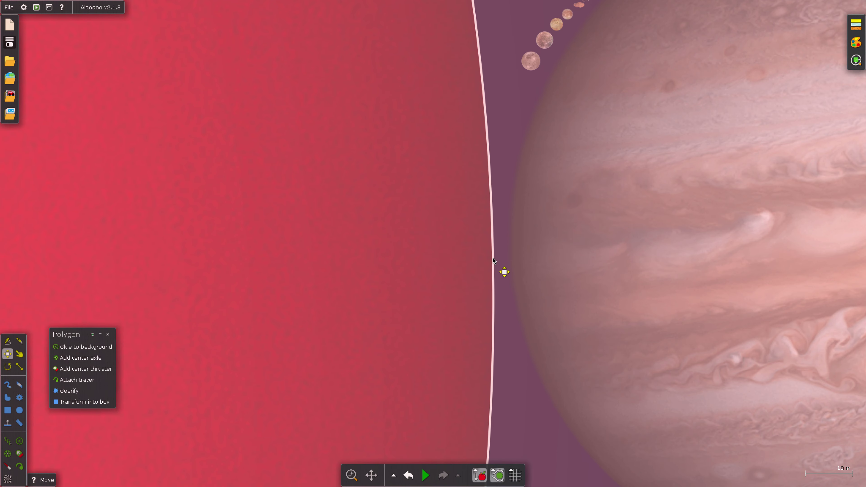
left_click_drag(492, 258, 396, 369)
scroll(236, 362, "down", 6)
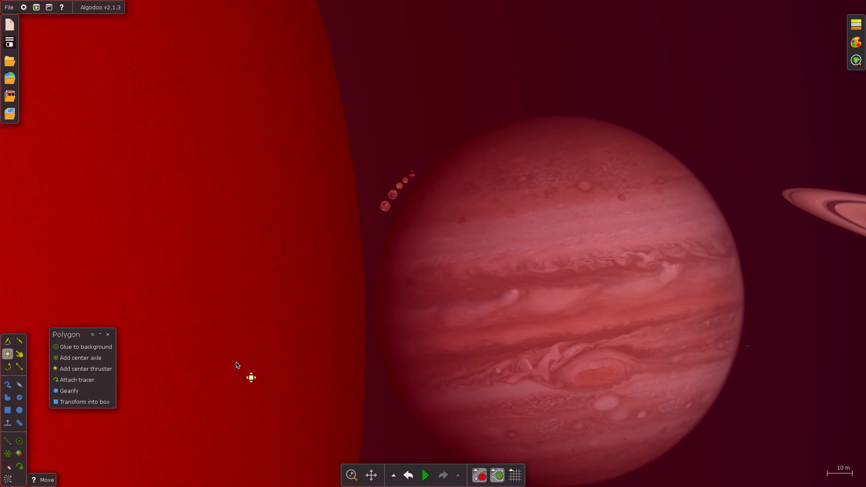
scroll(220, 354, "up", 6)
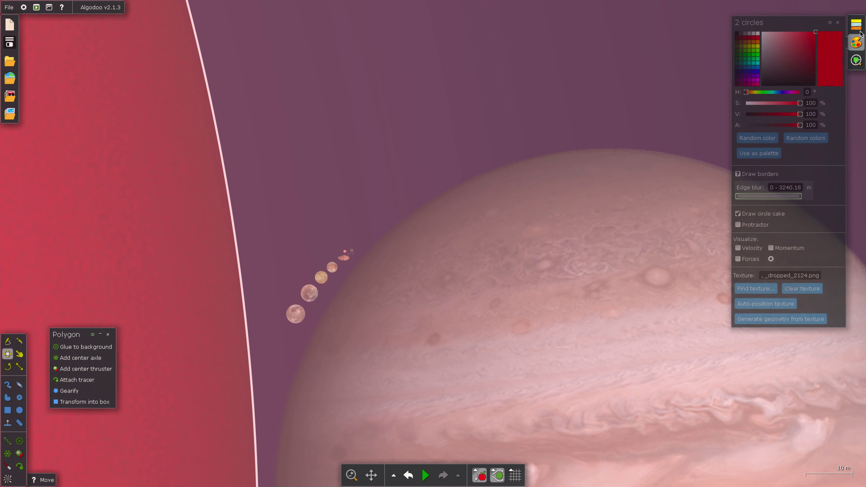
- Deselect, resume the simulation until Jupiter is swallowed, and switch to the Drag tool with D
mouse_move(855, 24)
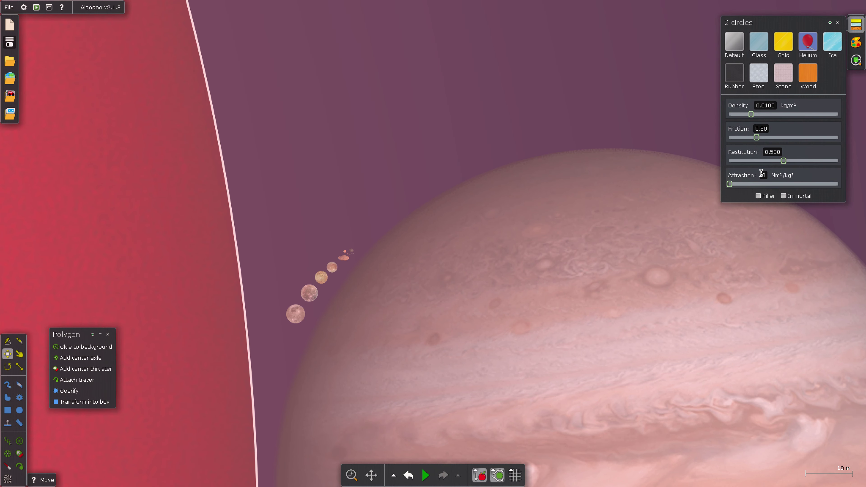
left_click(547, 124)
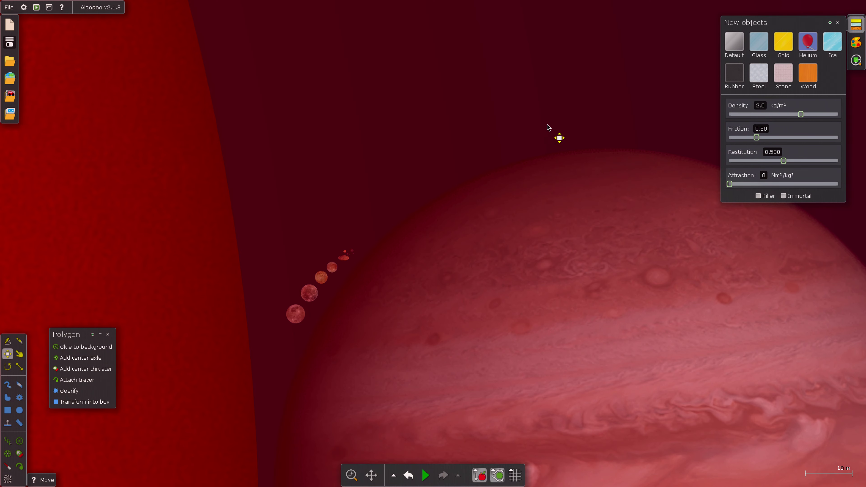
key("space")
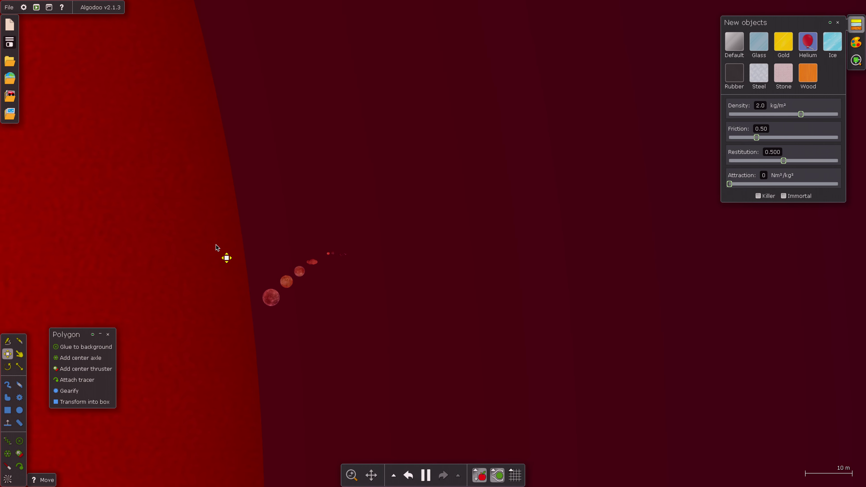
scroll(216, 245, "up", 3)
scroll(408, 269, "down", 5)
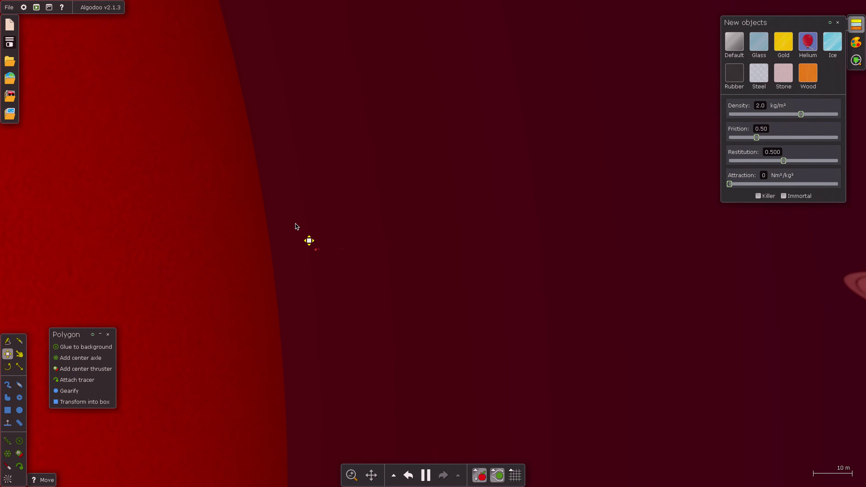
scroll(468, 261, "up", 5)
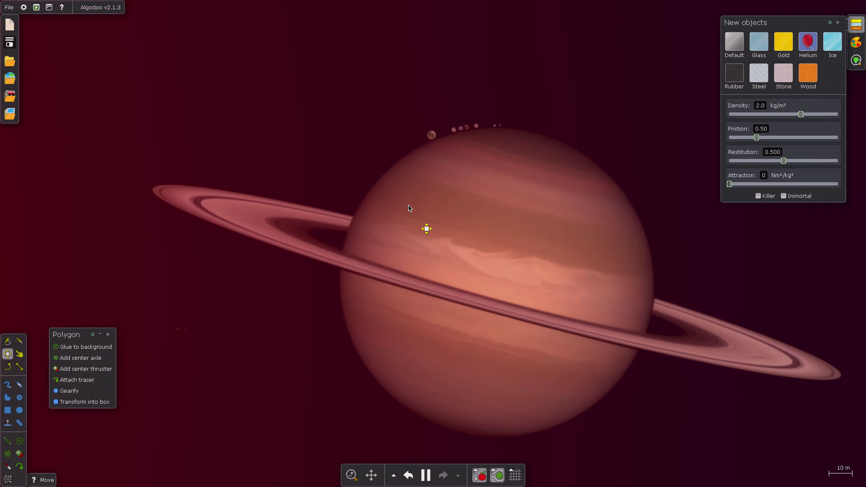
scroll(1, 310, "down", 5)
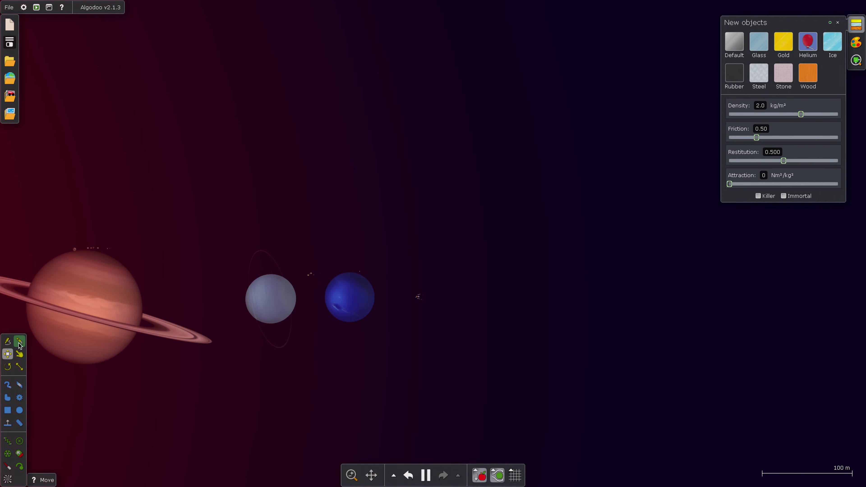
key("d")
scroll(393, 302, "up", 10)
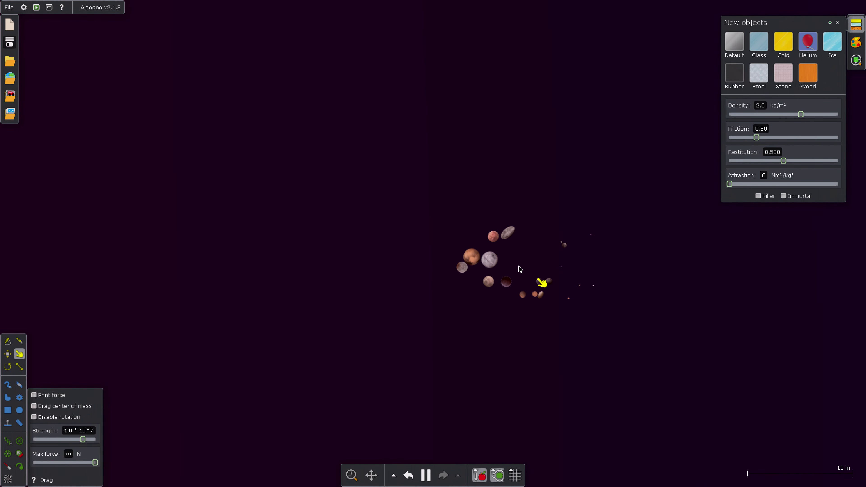
scroll(190, 218, "down", 10)
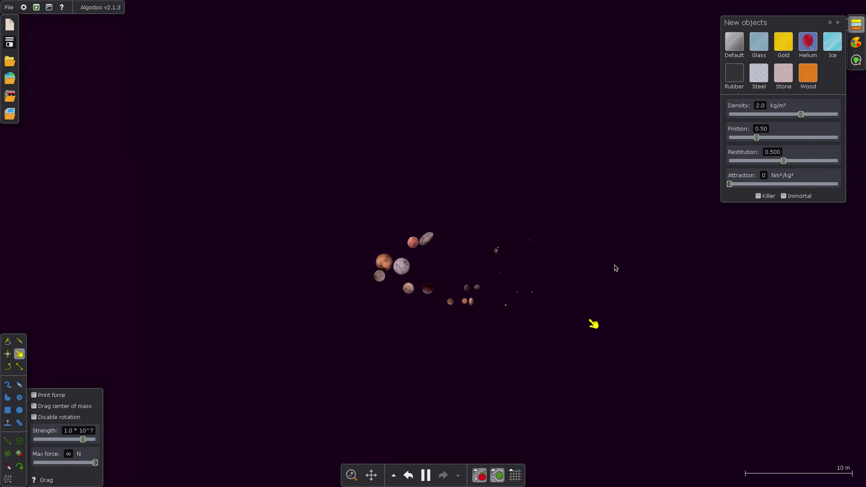
scroll(849, 309, "up", 5)
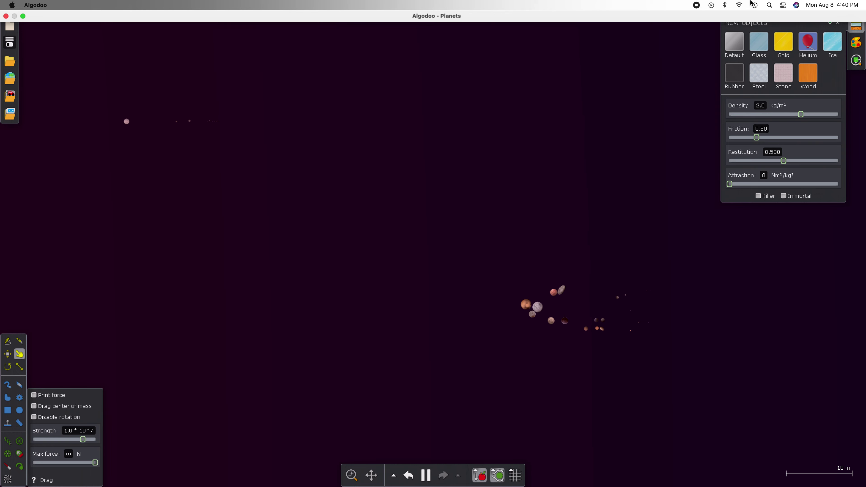
scroll(641, 324, "up", 5)
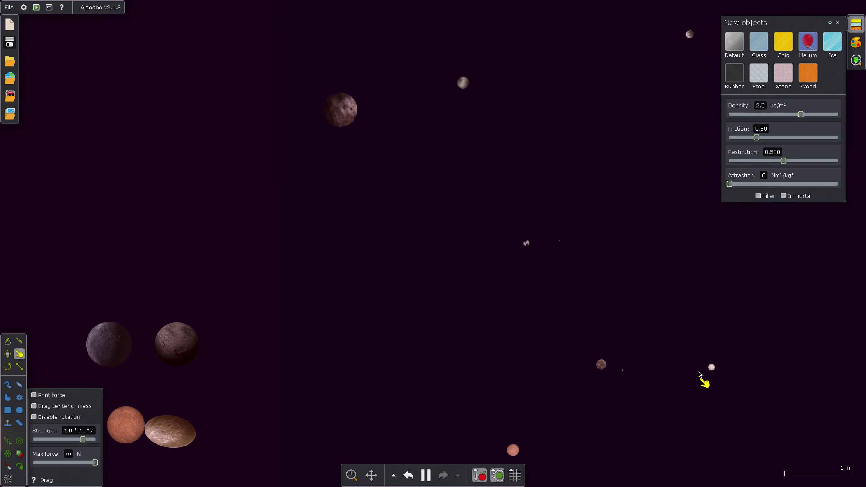
scroll(657, 281, "up", 5)
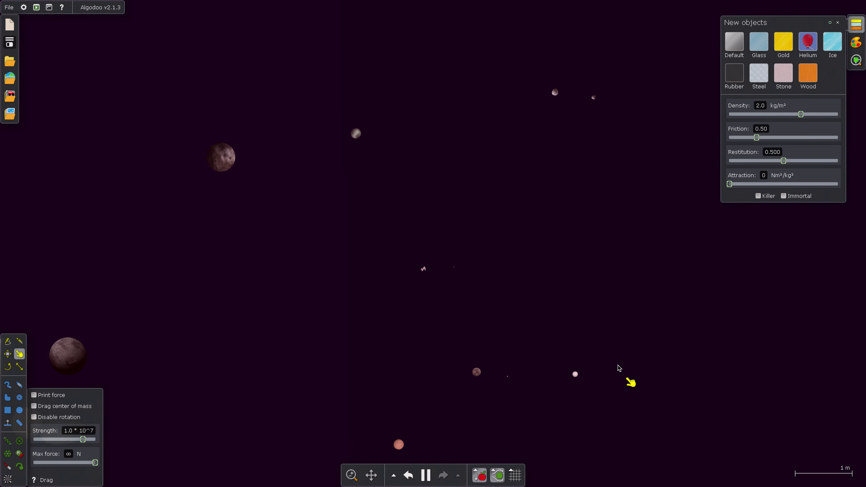
scroll(528, 172, "down", 2)
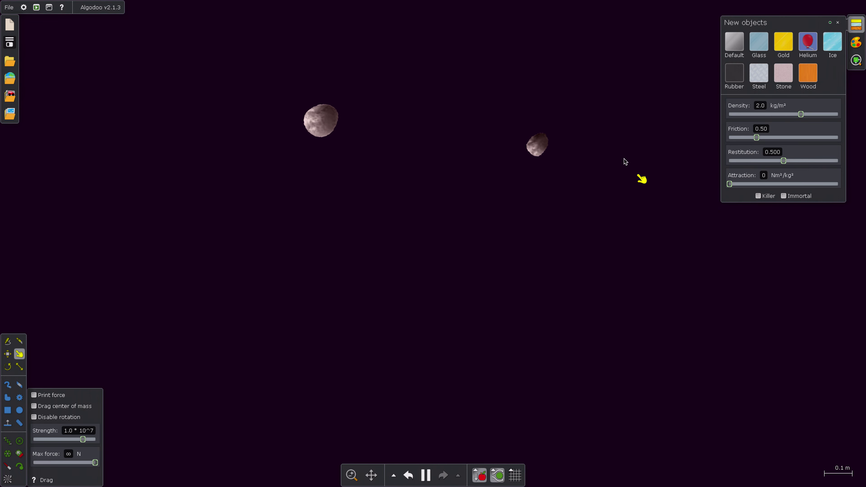
scroll(626, 160, "down", 10)
scroll(783, 414, "down", 4)
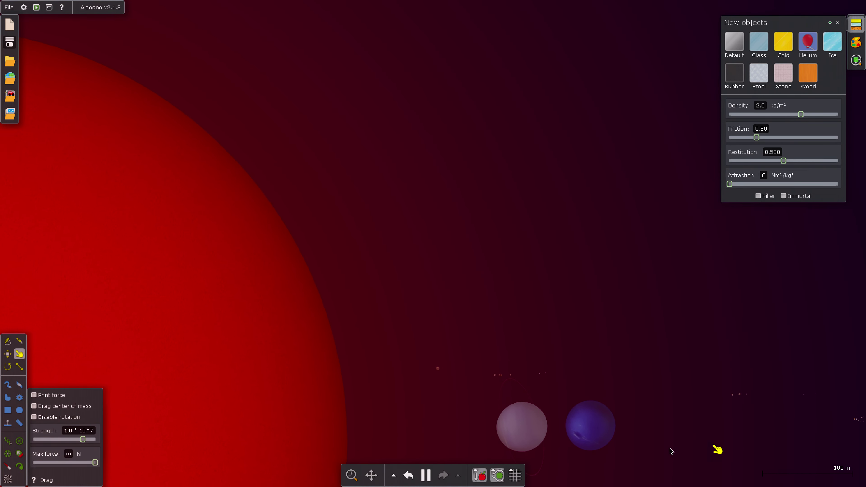
scroll(341, 375, "up", 1)
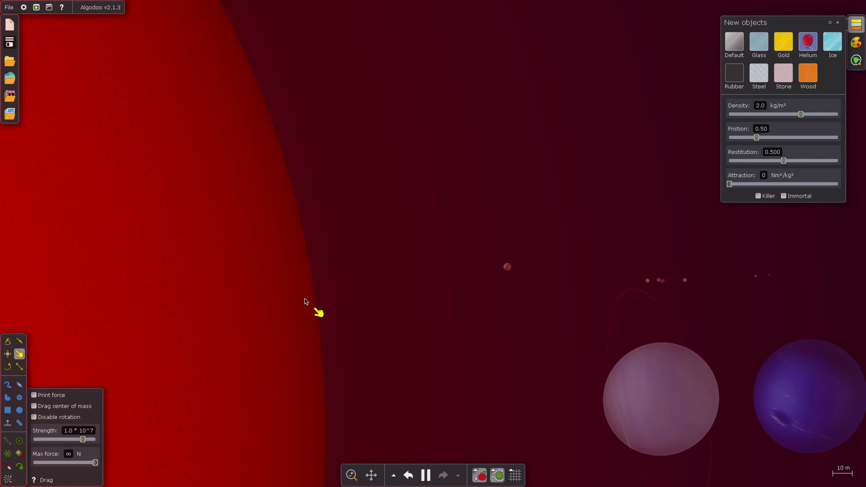
left_click(238, 312)
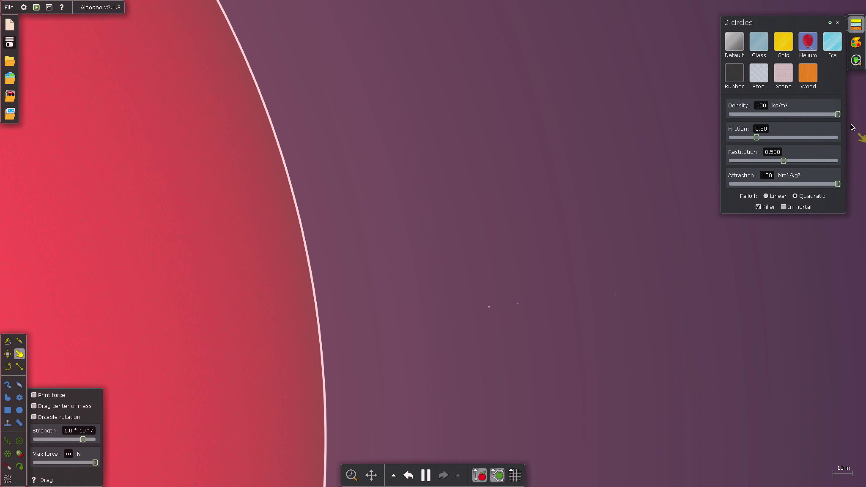
- Deselect the killer Sun and zoom to view the now-empty space
key("Escape")
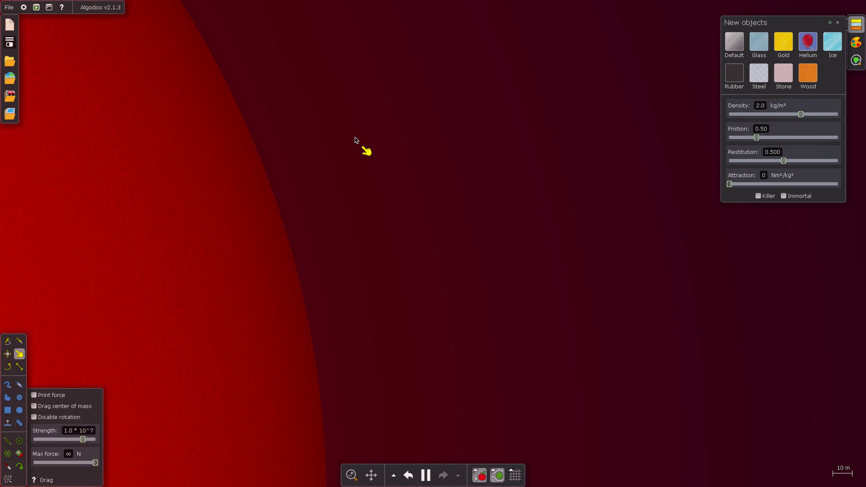
scroll(355, 138, "down", 4)
scroll(125, 236, "up", 3)
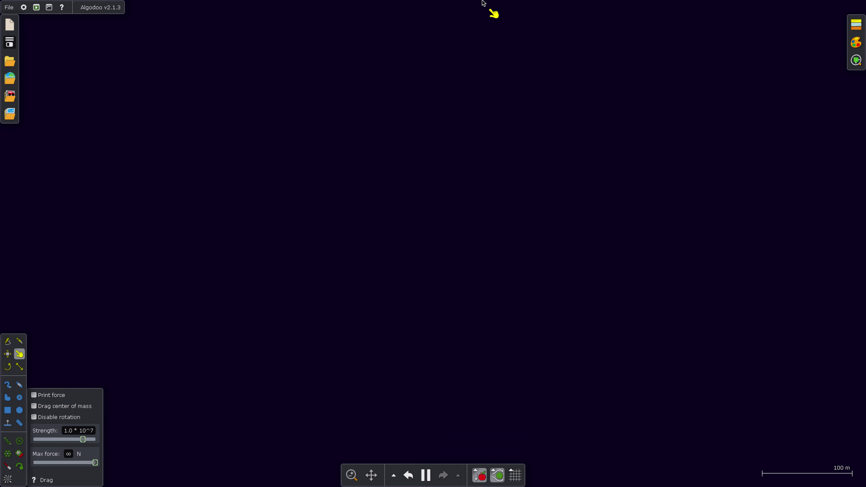
mouse_move(483, 3)
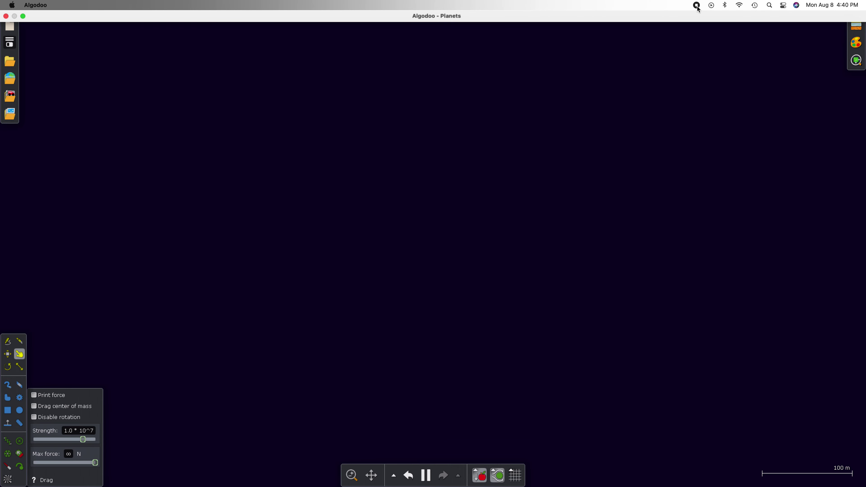